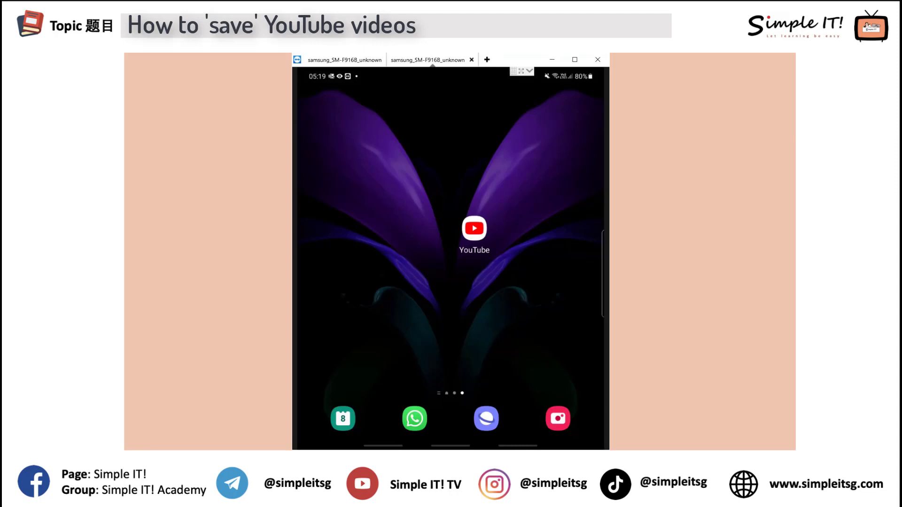
Launch YouTube and save the Episode 19 'How to watch YouTube videos on TV?' video to Watch later.
click(475, 229)
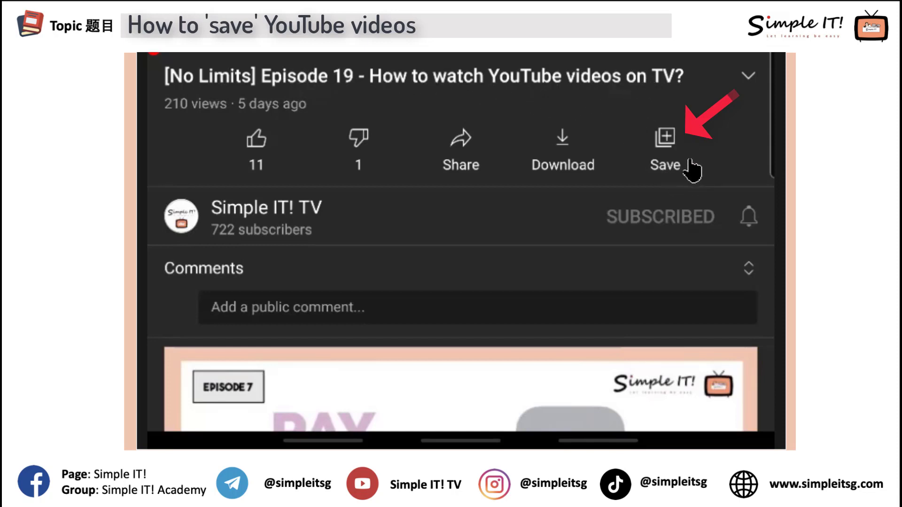
click(667, 146)
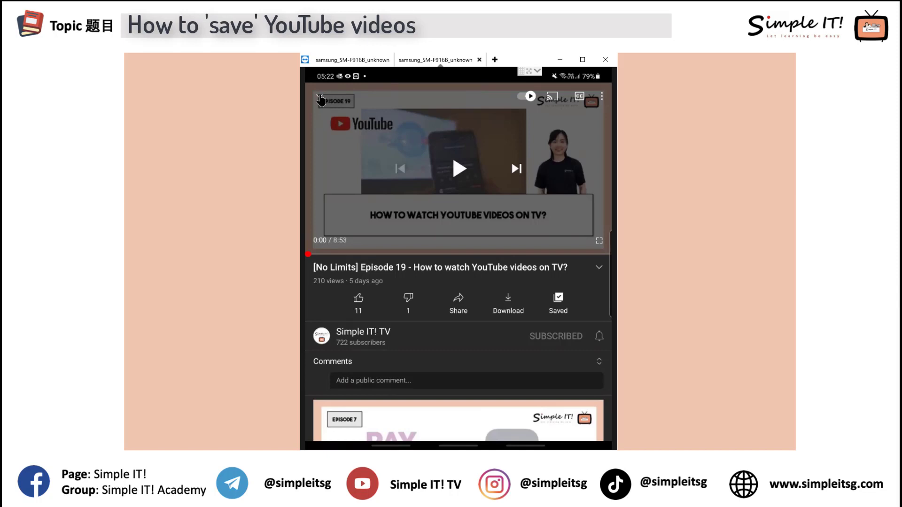
click(321, 100)
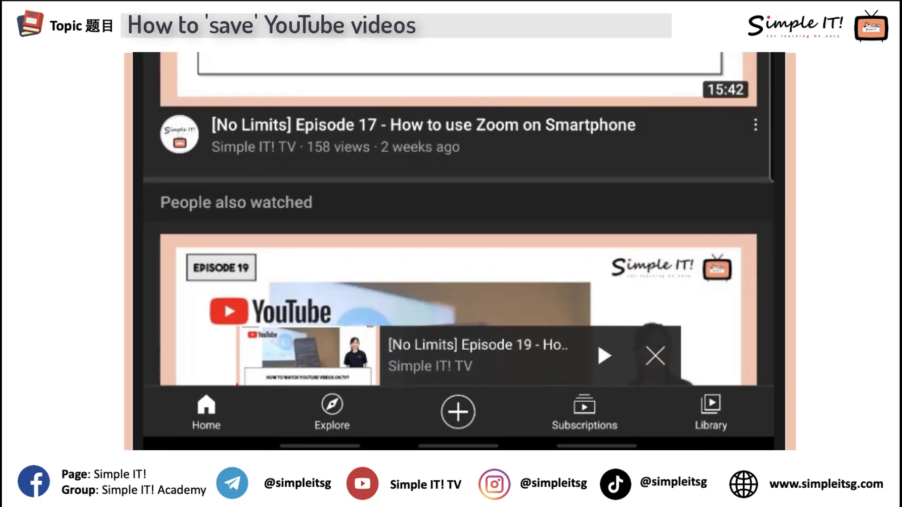
click(725, 413)
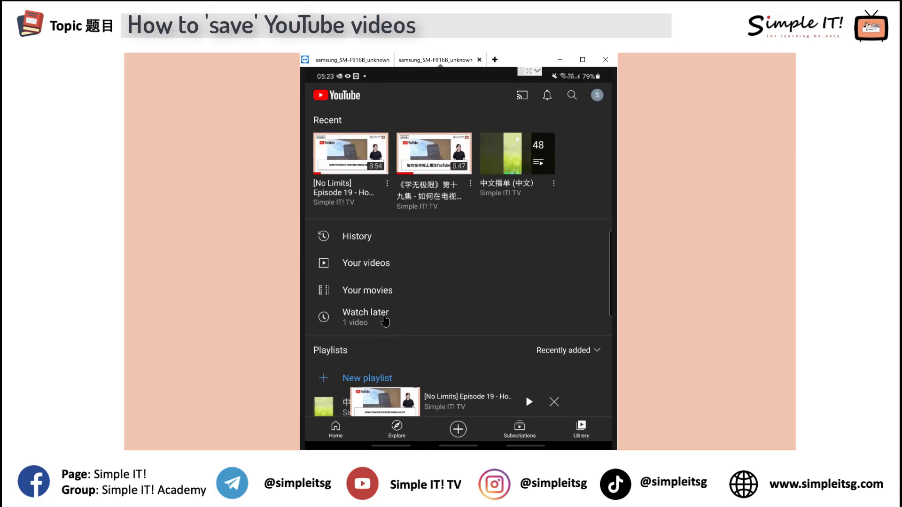
click(384, 321)
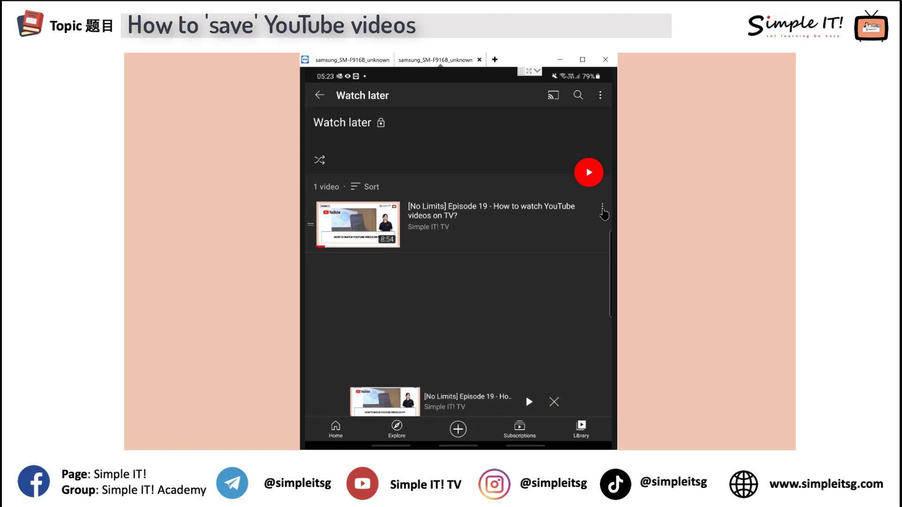
Remove the Episode 19 video from Watch later via its menu, then return Home.
click(602, 211)
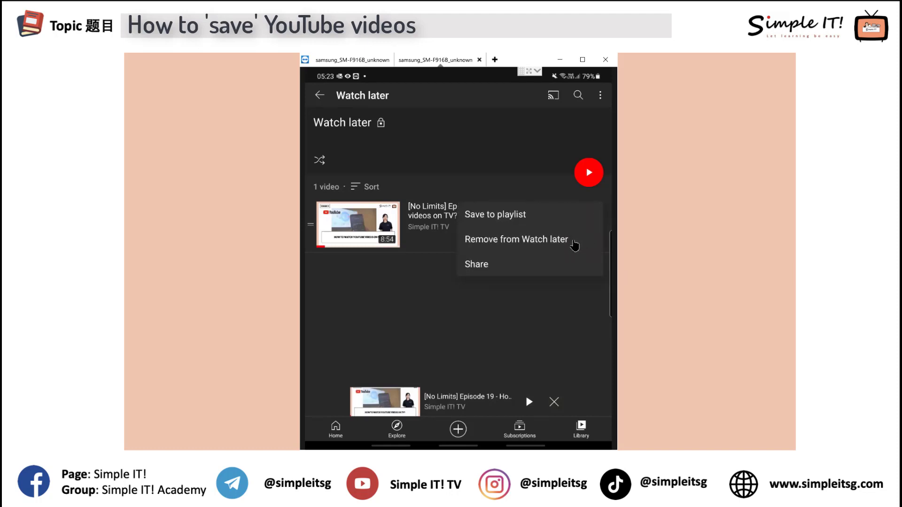
click(574, 244)
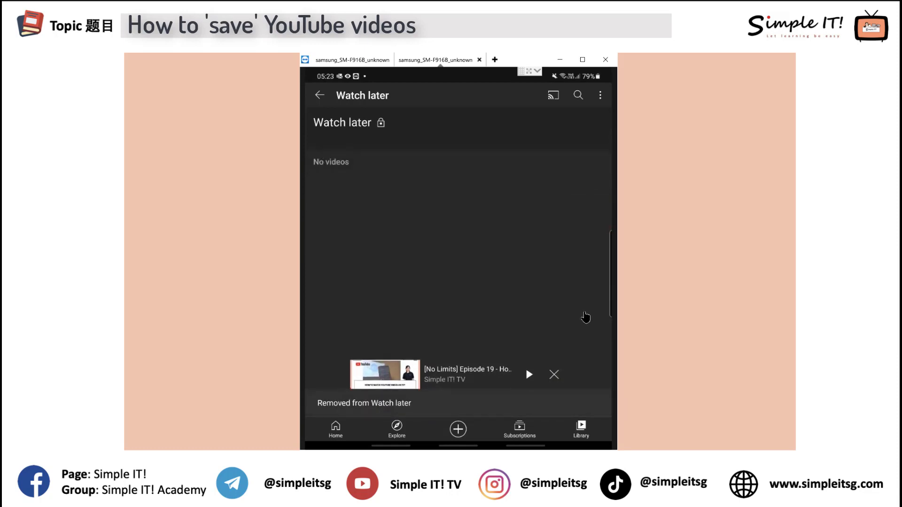
click(336, 427)
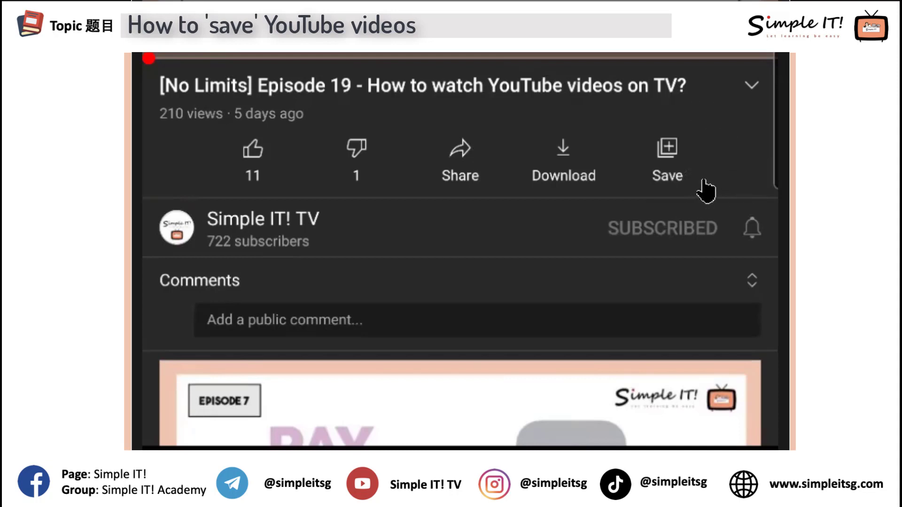
Bring up the Save sheet for Episode 19, retrying once, and start a new playlist.
click(671, 150)
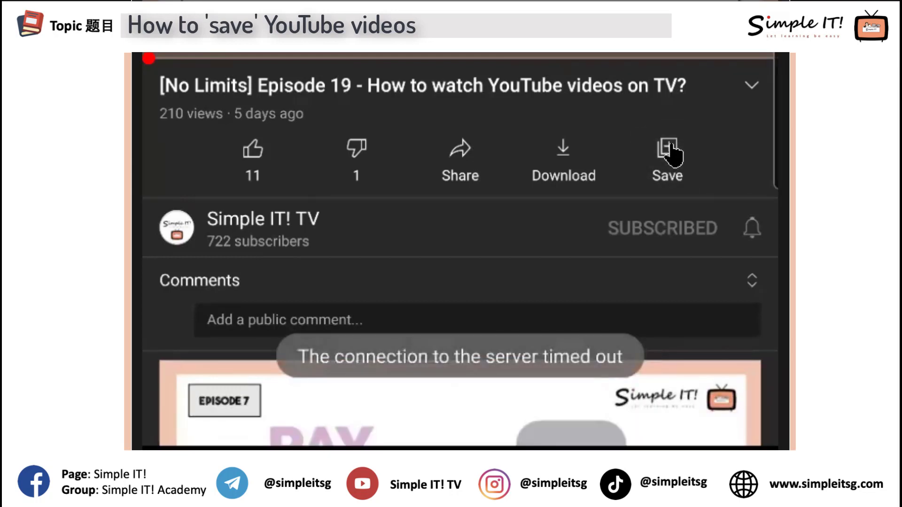
click(672, 151)
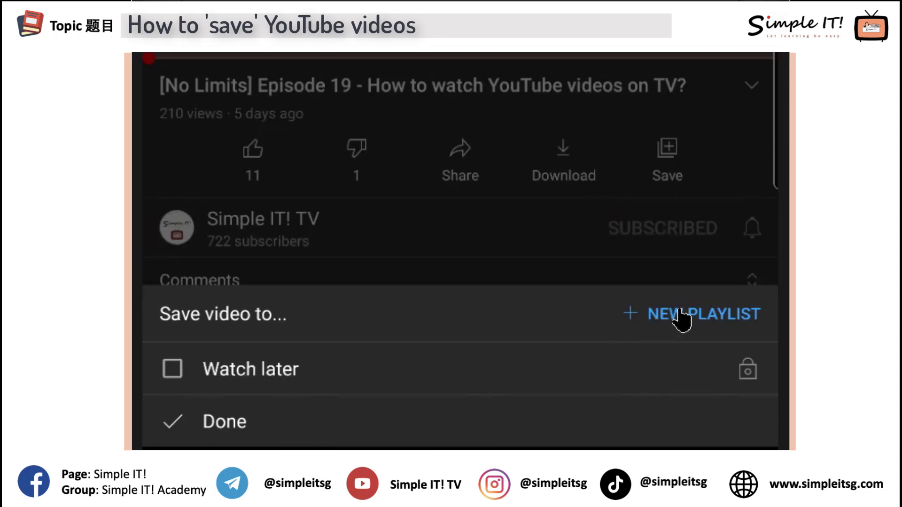
click(679, 319)
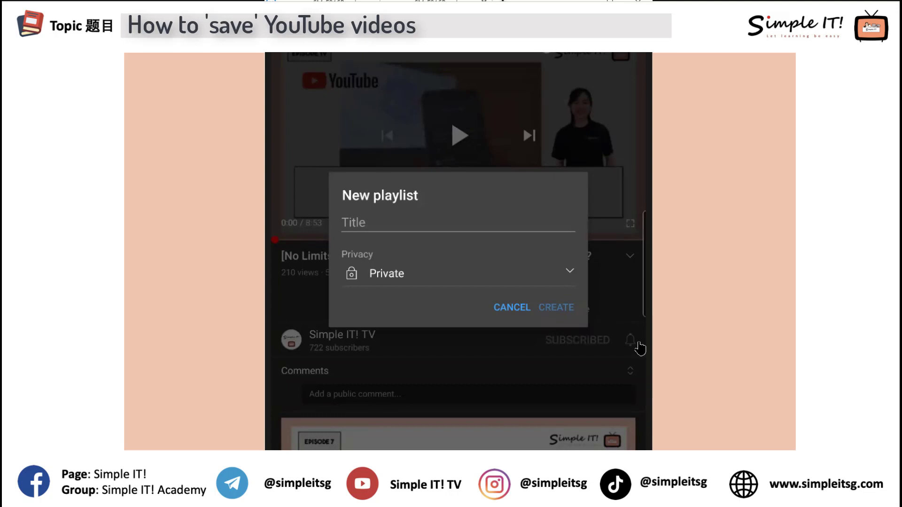
Title the new playlist 'IT videos', keep its privacy Private, and create it.
click(469, 224)
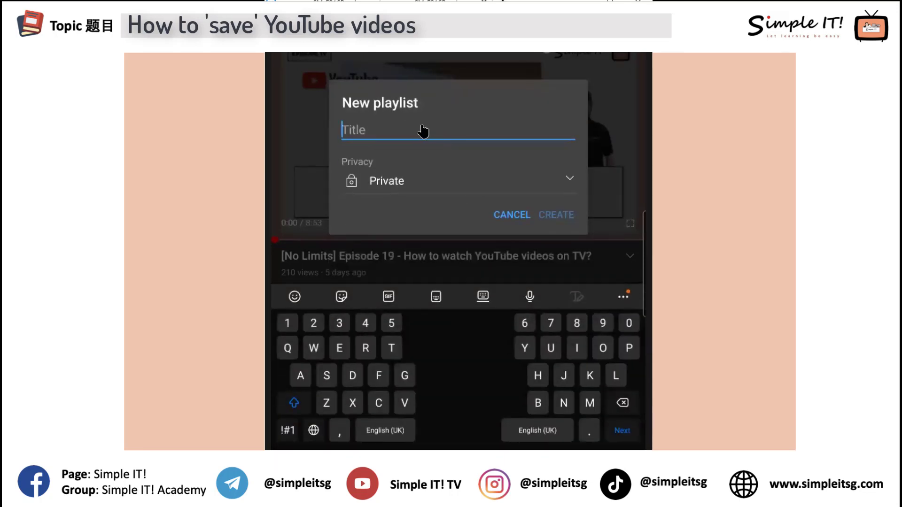
text(IT)
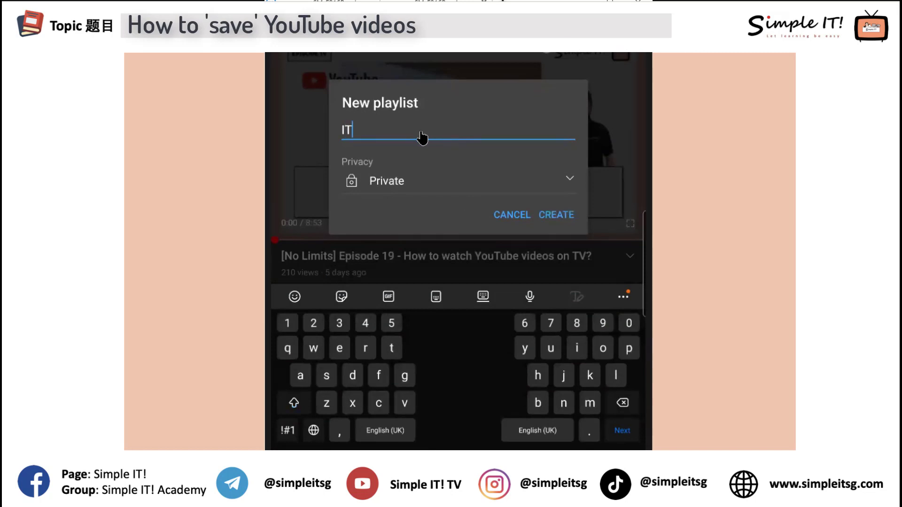
text( videos)
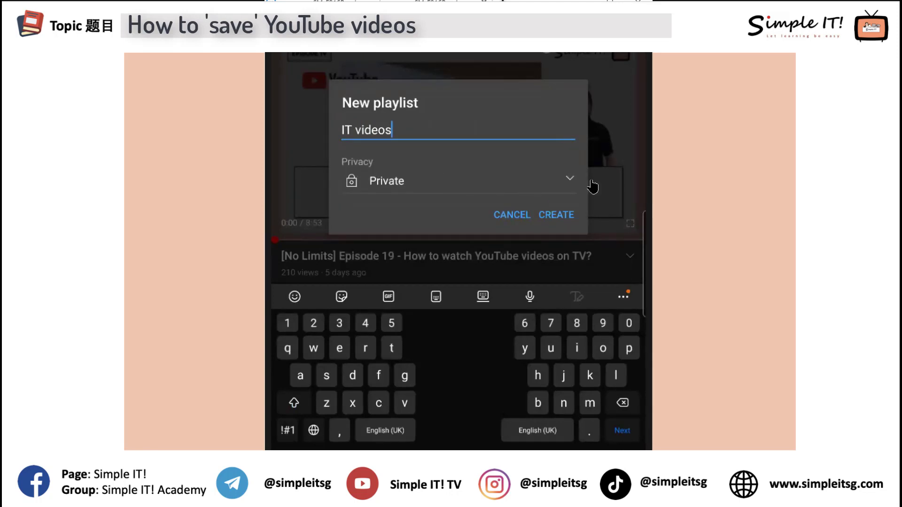
click(570, 182)
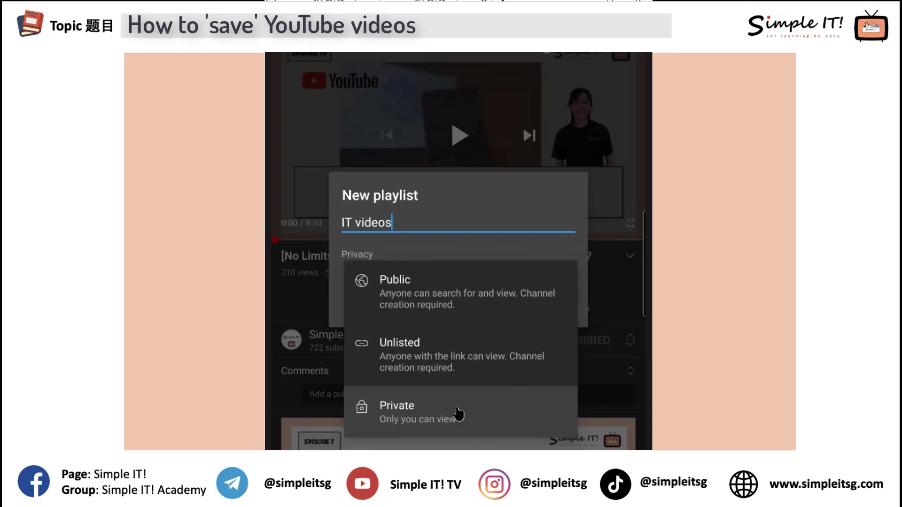
click(482, 416)
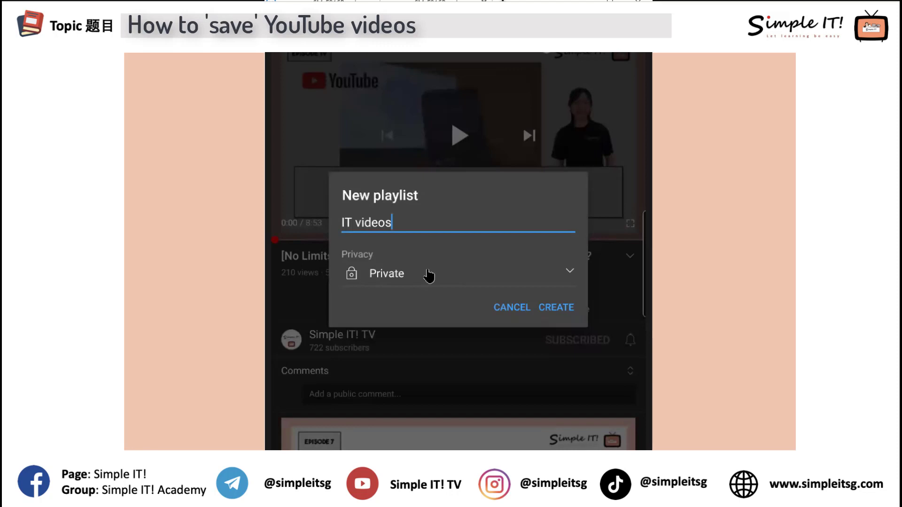
click(562, 311)
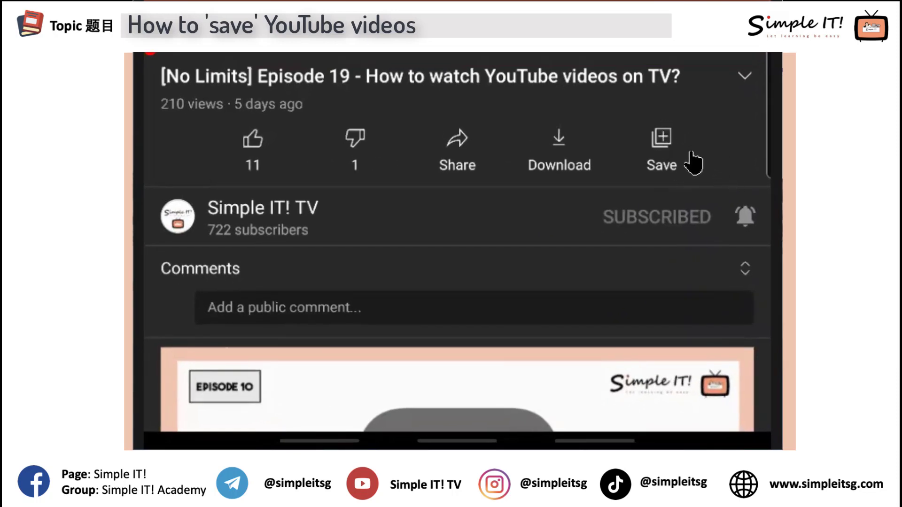
Tick the IT videos playlist in Episode 19's Save sheet and confirm with Done.
click(663, 140)
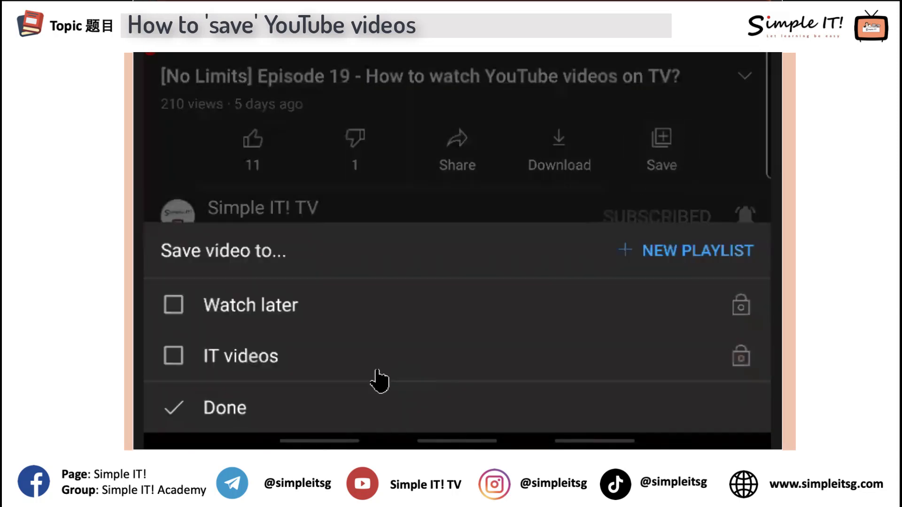
click(172, 364)
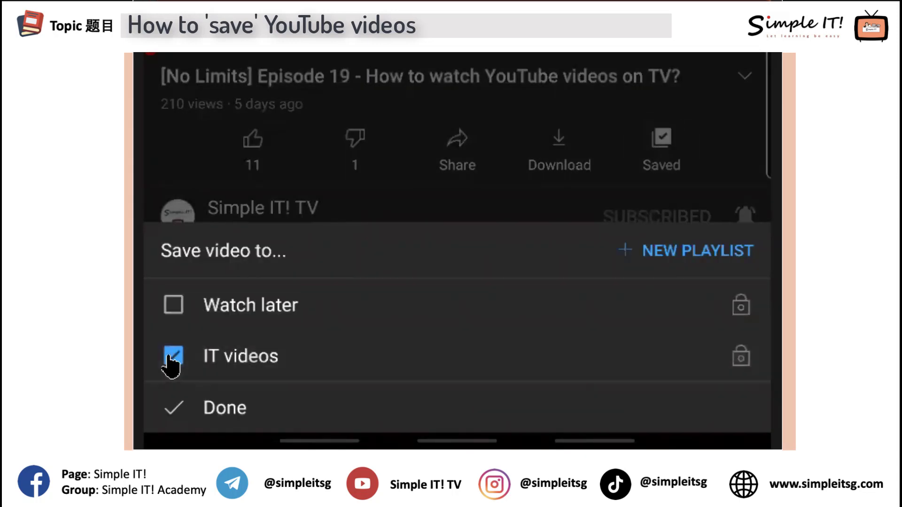
click(175, 416)
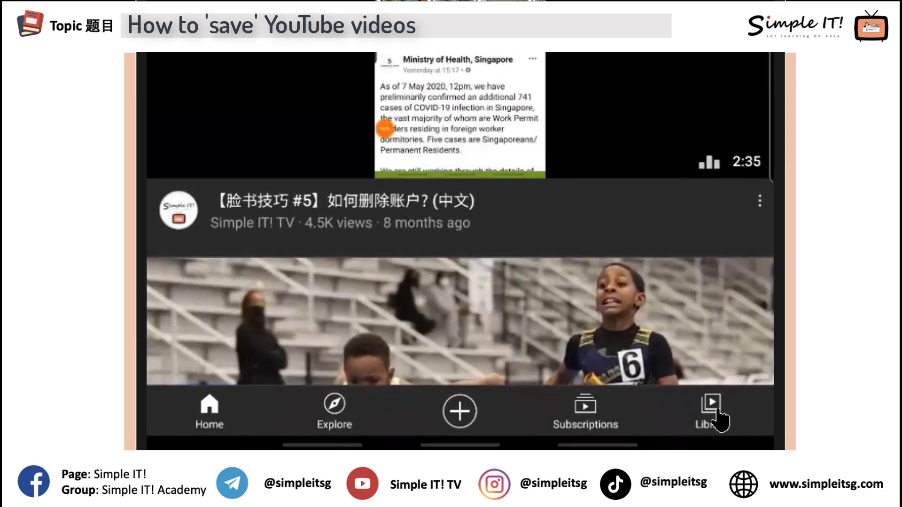
Check in Library that the IT videos playlist holds Episode 19, then go back Home.
click(719, 419)
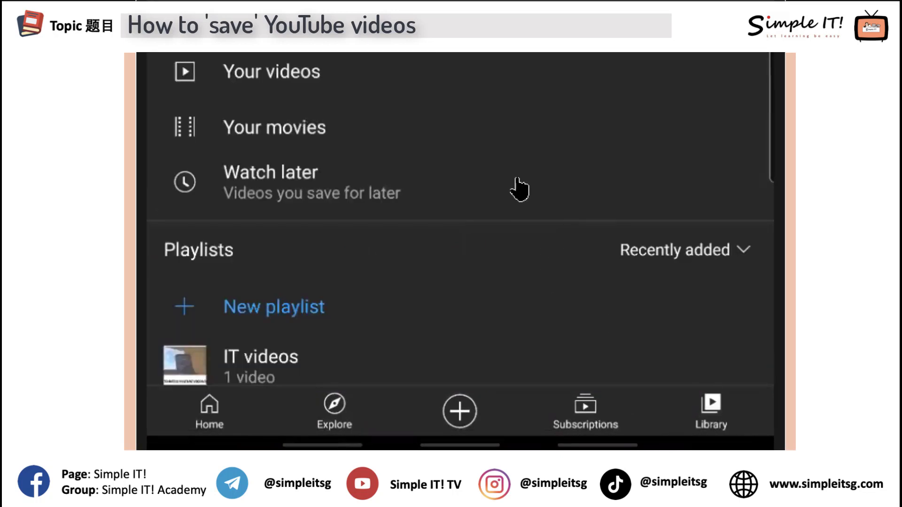
scroll(520, 190, down, 3)
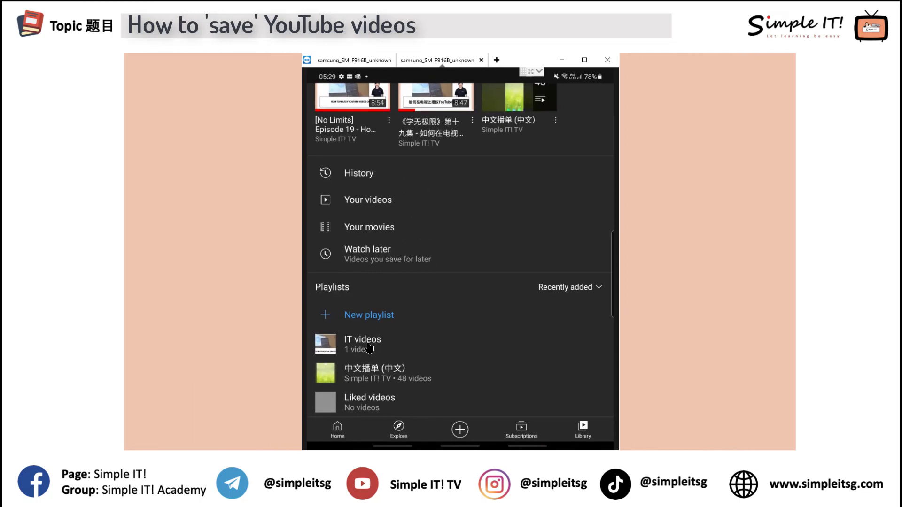
click(378, 350)
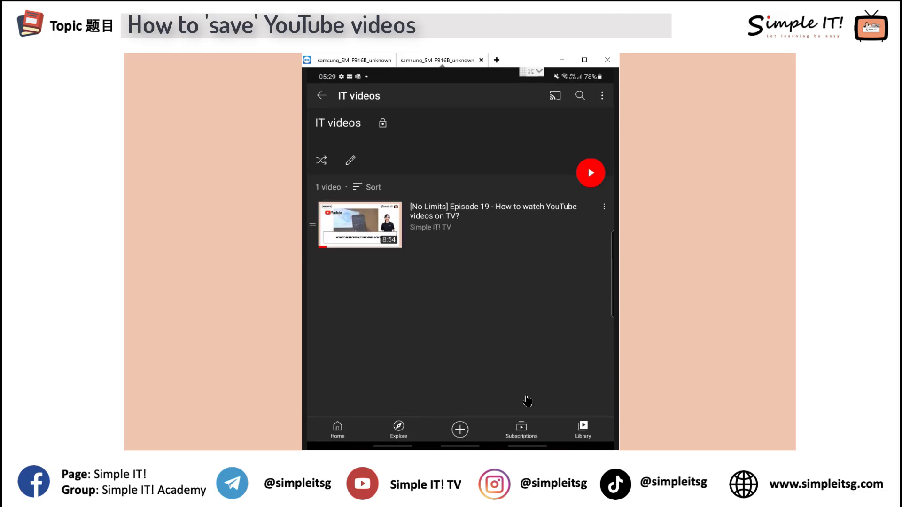
click(340, 429)
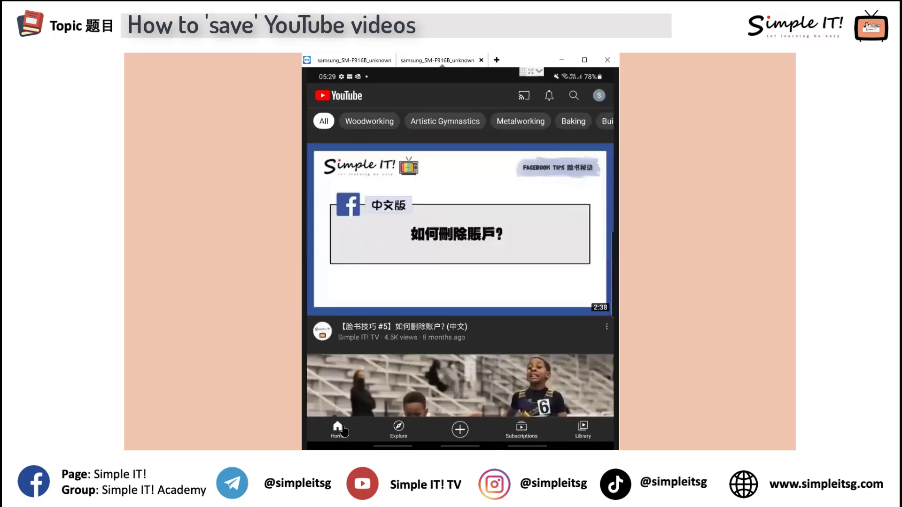
Open the Facebook tip #5 video and pause it.
click(515, 284)
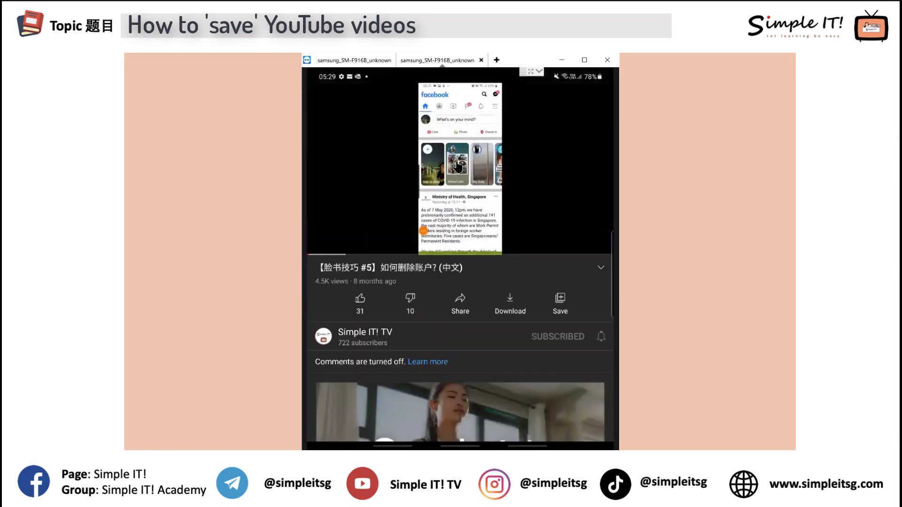
click(473, 181)
click(472, 180)
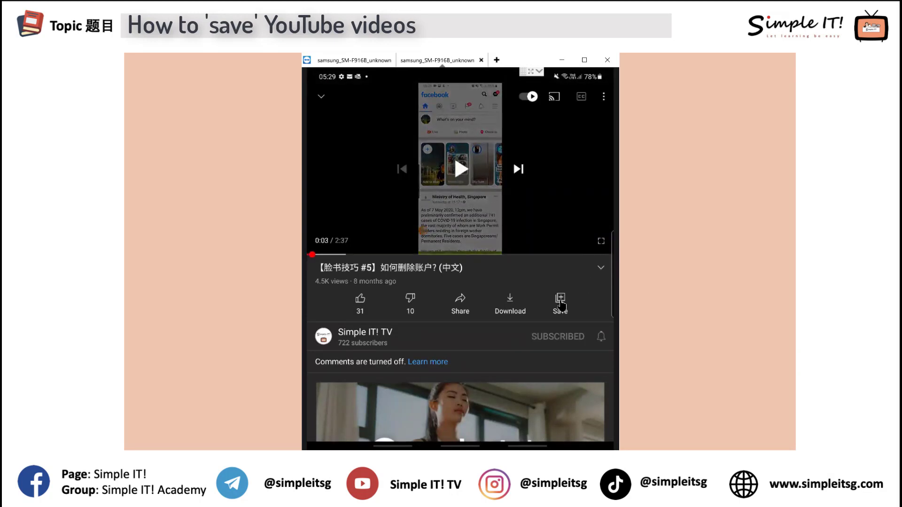
Tick Watch later and IT videos for this video, then untick both.
click(560, 303)
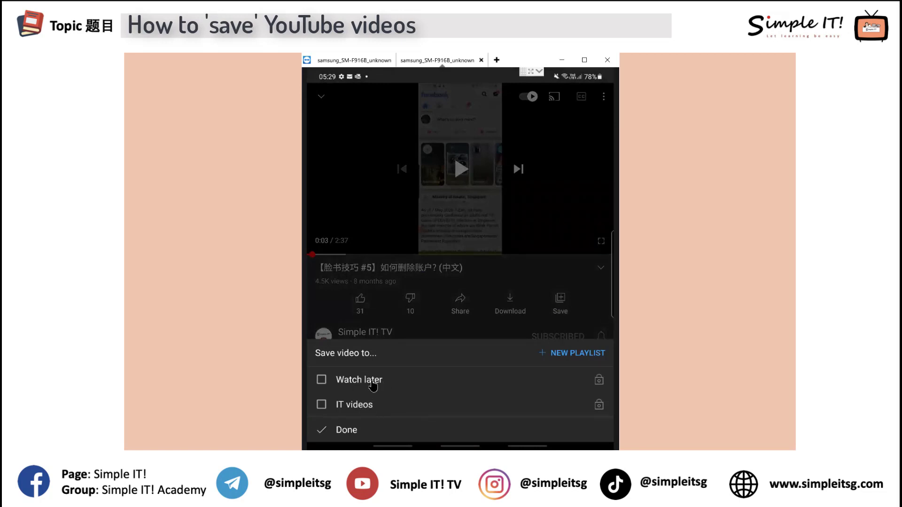
click(321, 405)
click(321, 380)
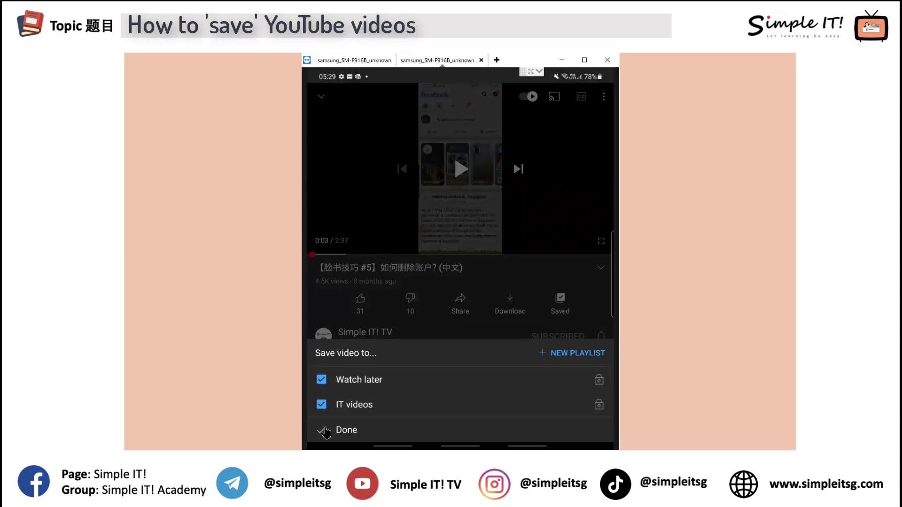
click(323, 382)
click(321, 406)
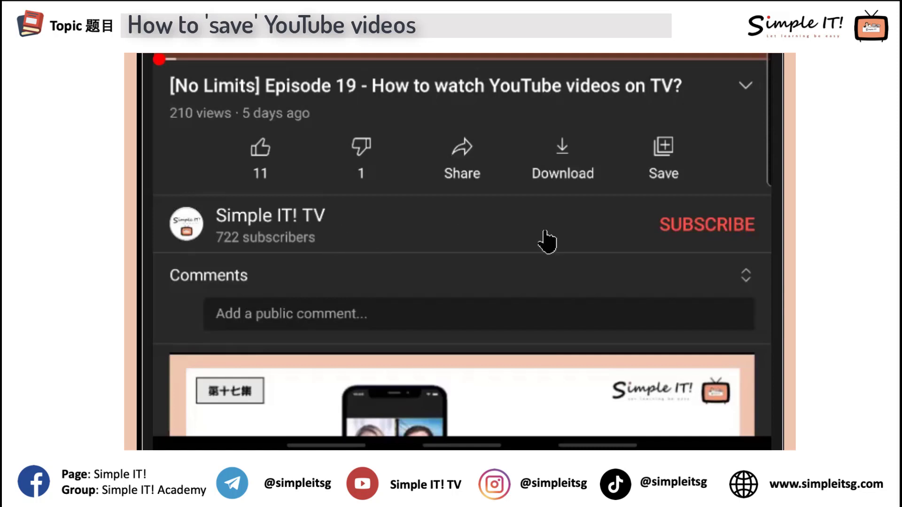
Subscribe to Simple IT! TV and set its bell notifications to All.
click(699, 231)
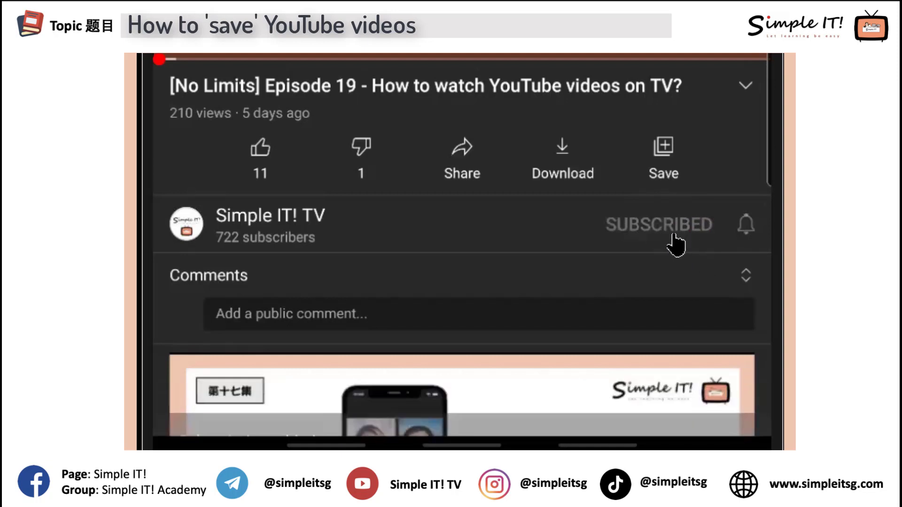
click(746, 225)
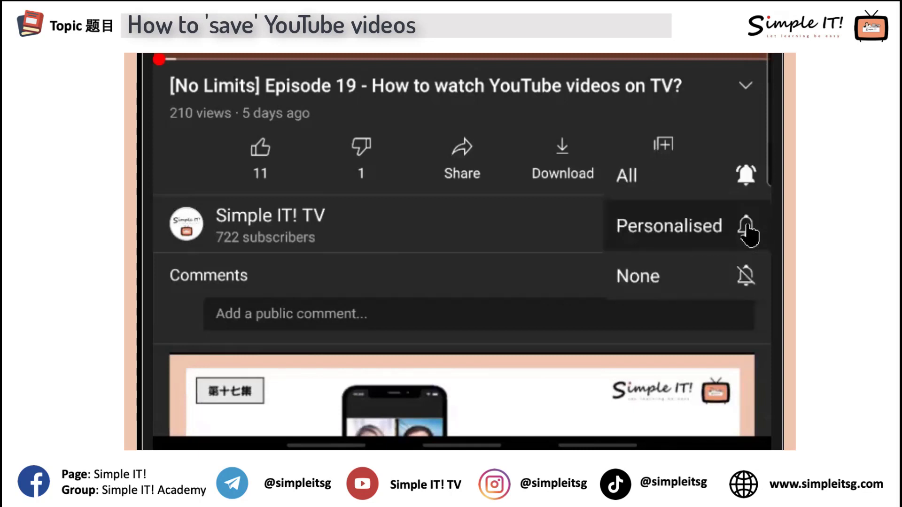
click(745, 172)
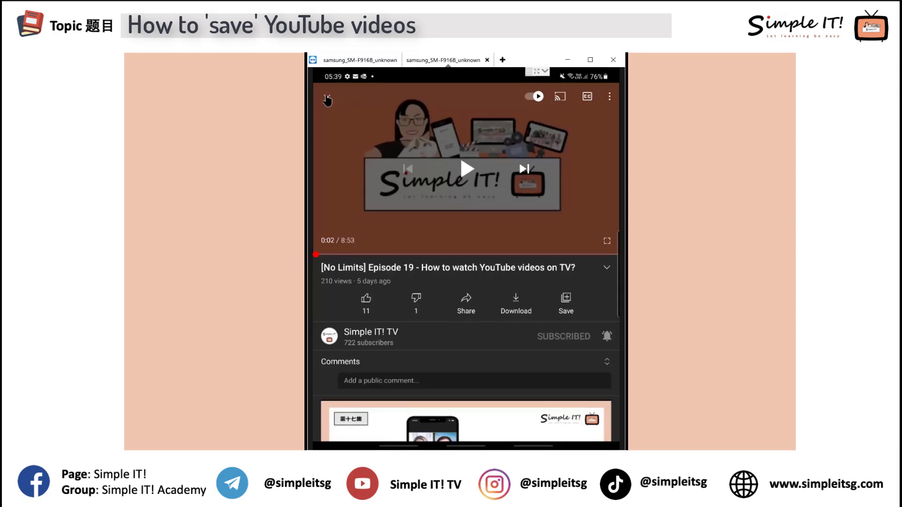
Collapse Episode 19 into the miniplayer and switch to the Subscriptions feed.
click(327, 100)
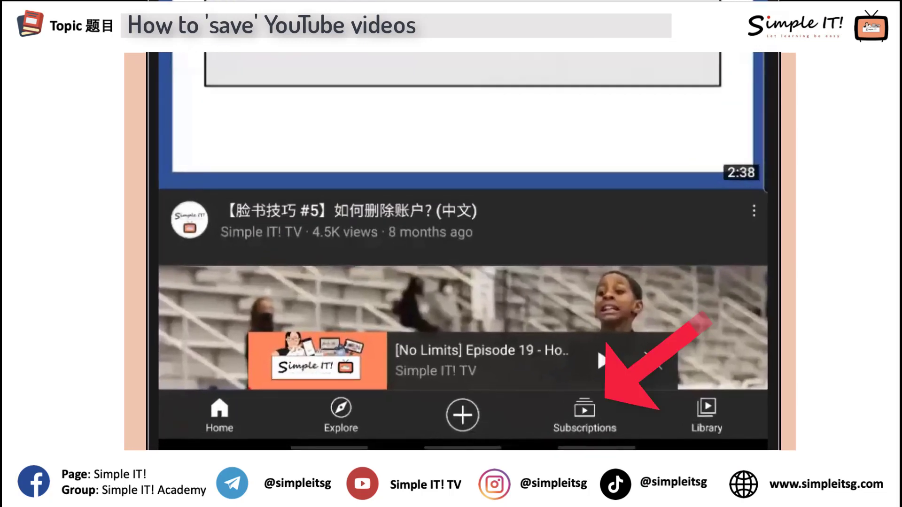
click(604, 422)
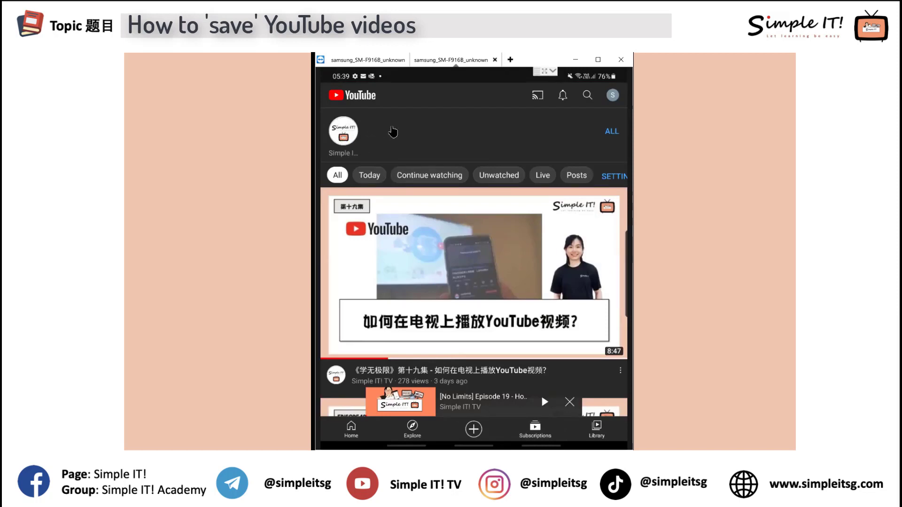
Filter Subscriptions to Simple IT! TV, browse the full feed, then reapply the Simple IT! TV filter.
click(342, 134)
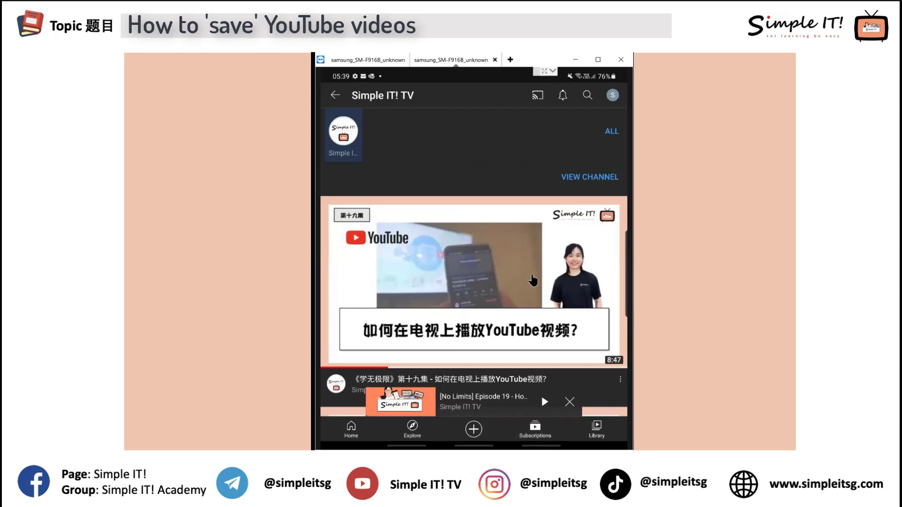
click(346, 133)
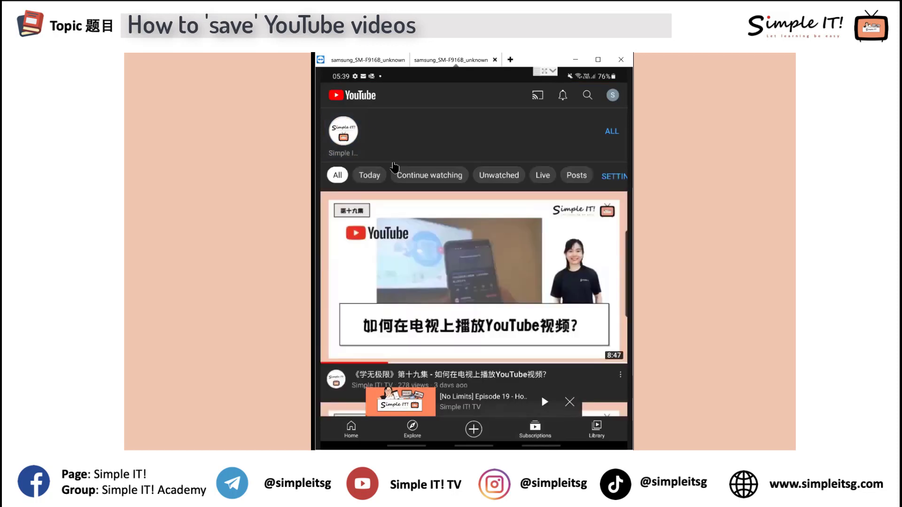
scroll(459, 258, down, 2)
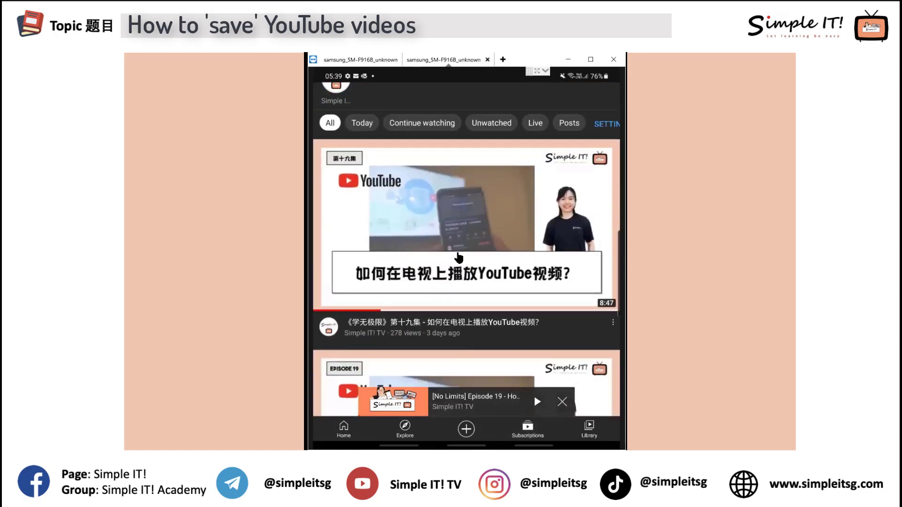
scroll(458, 258, down, 10)
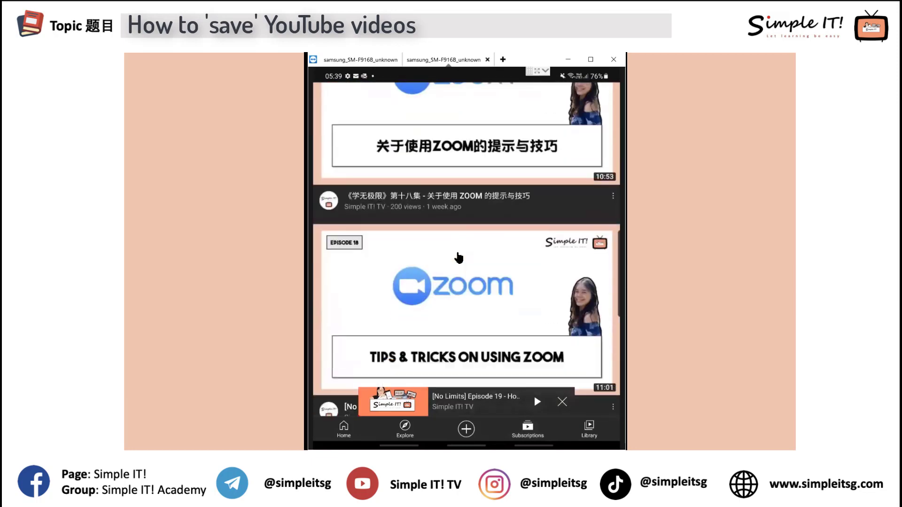
scroll(459, 257, down, 7)
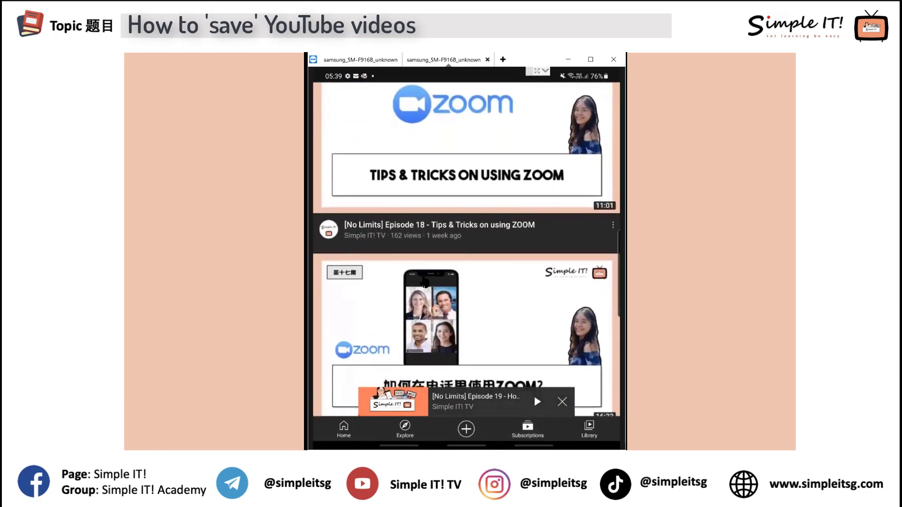
scroll(424, 282, up, 8)
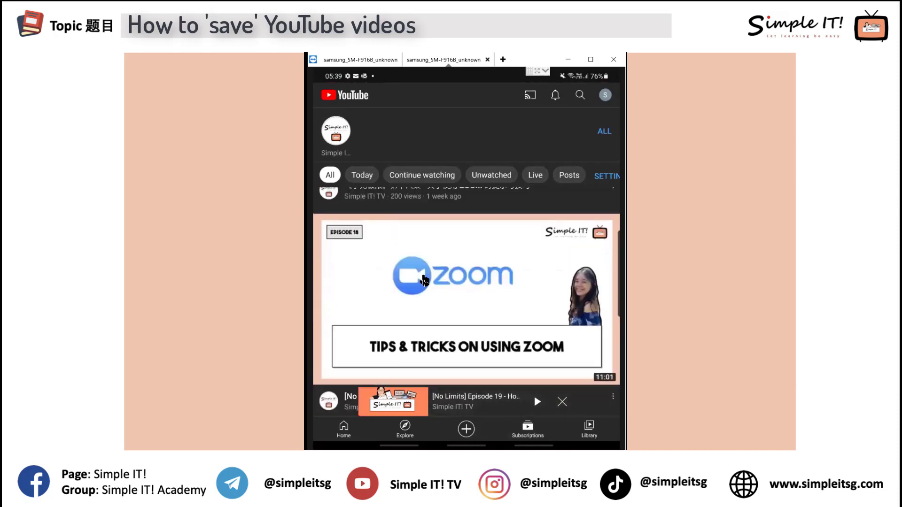
click(335, 136)
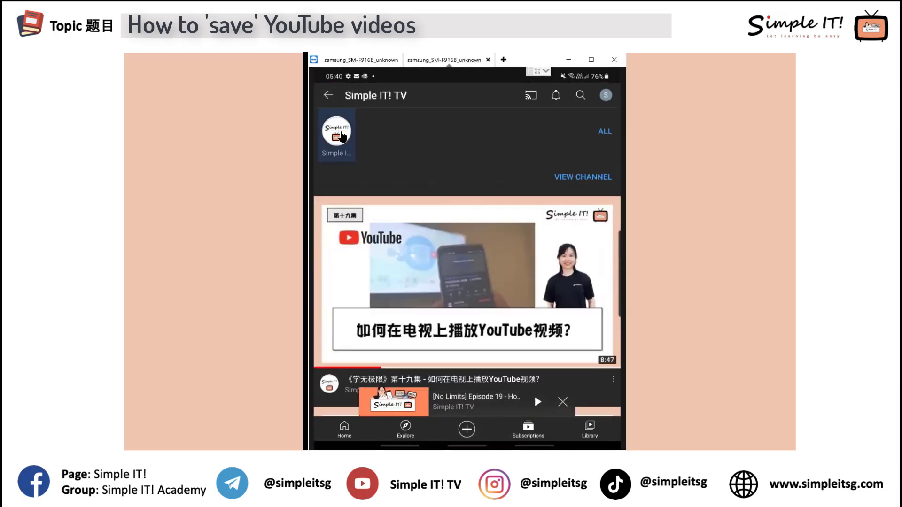
Toggle the Simple IT! TV filter off and on, then go to its channel page.
click(331, 140)
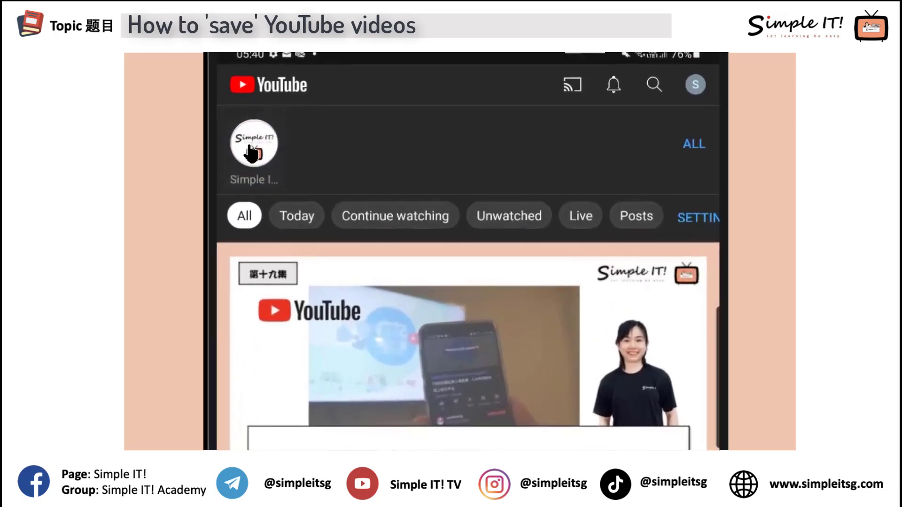
click(332, 140)
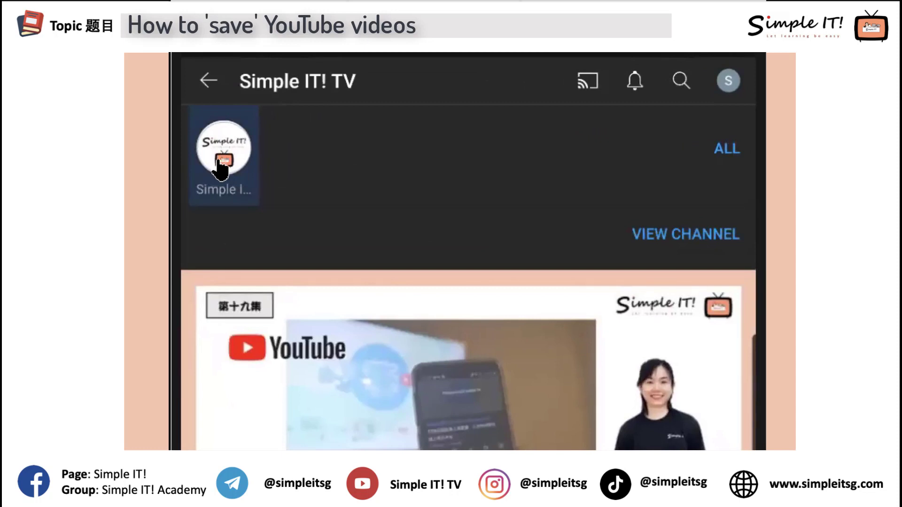
click(674, 232)
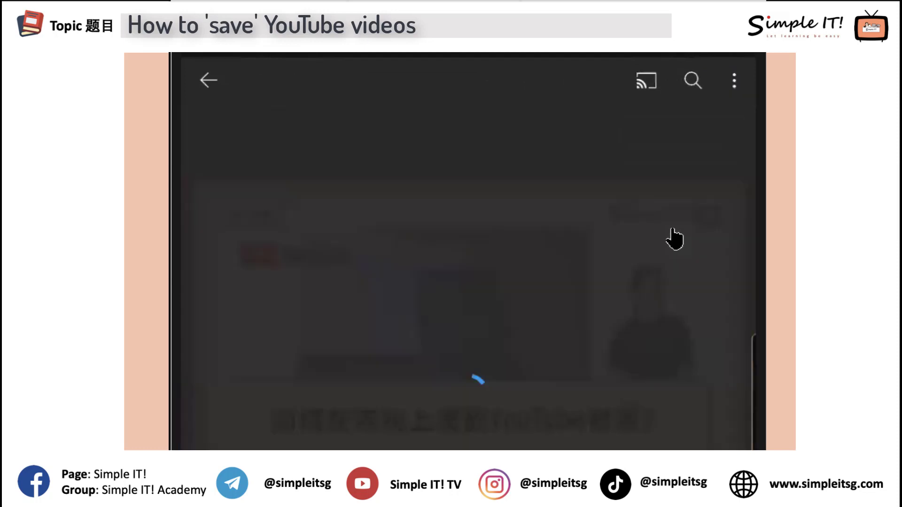